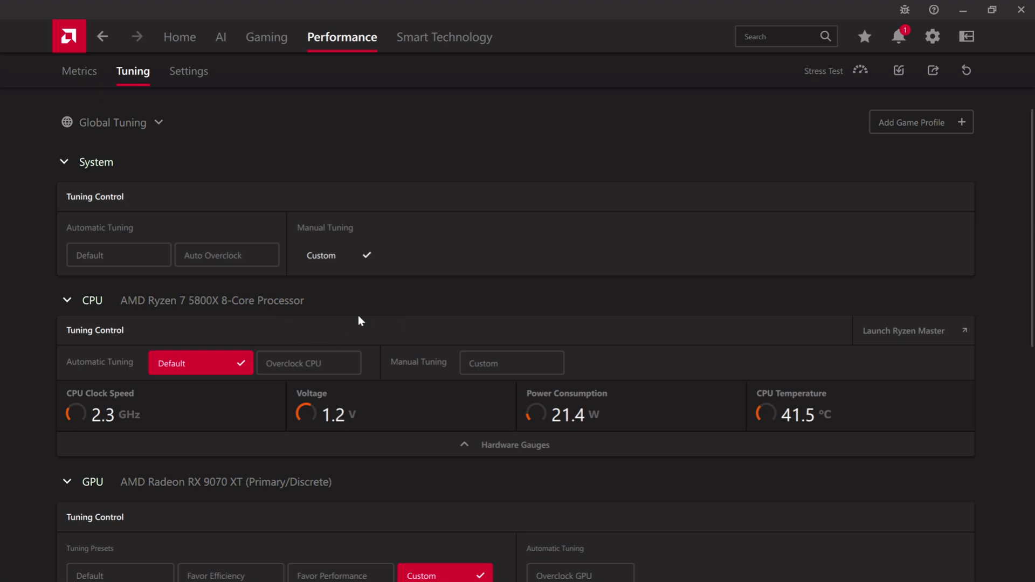
# Set the GPU Max Frequency Offset to 103 MHz, sliding to 100 then editing the value.
pyautogui.scroll(-5, 380, 328)
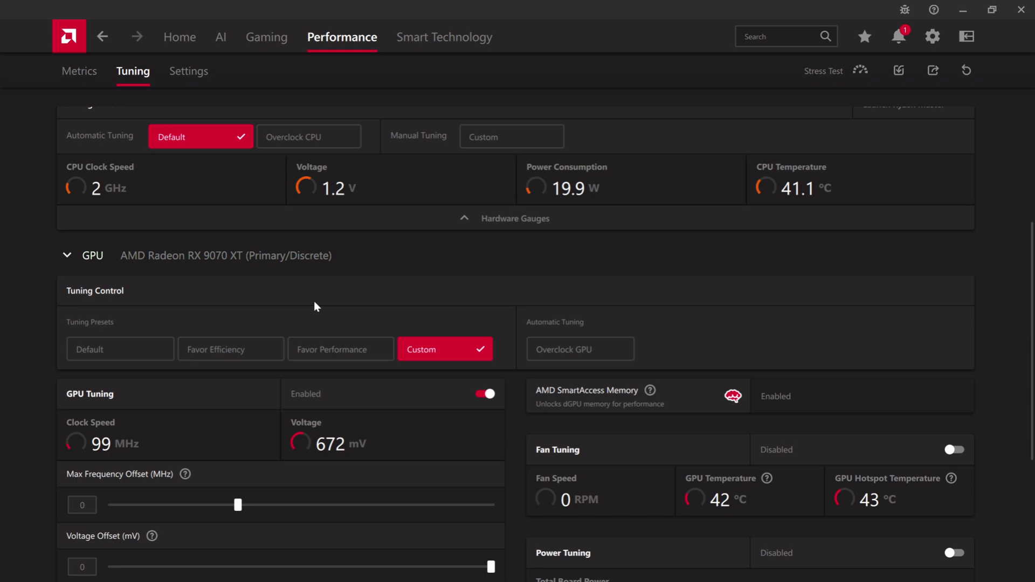
pyautogui.scroll(4, 315, 305)
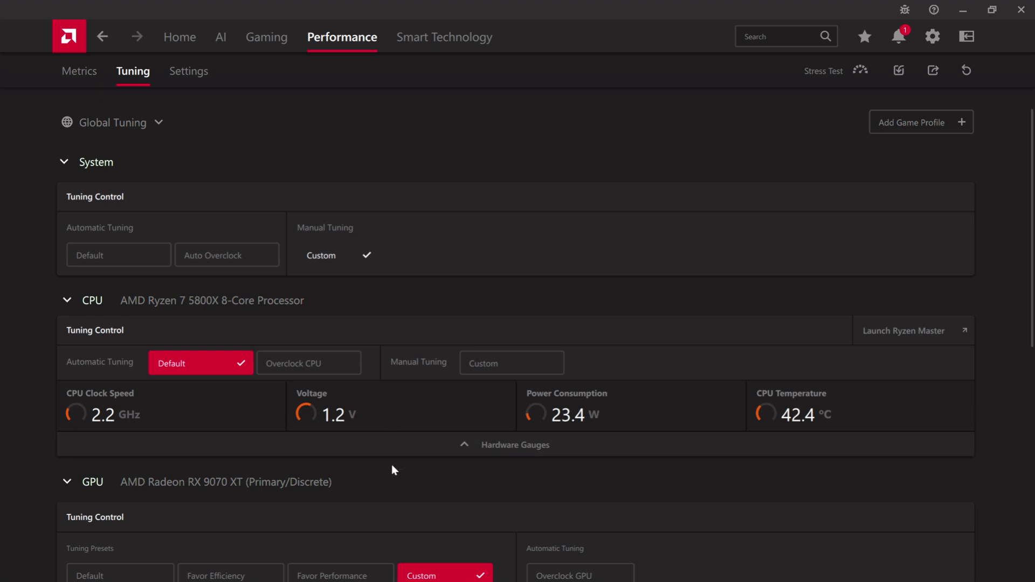
pyautogui.scroll(-1, 394, 470)
pyautogui.scroll(-1, 392, 466)
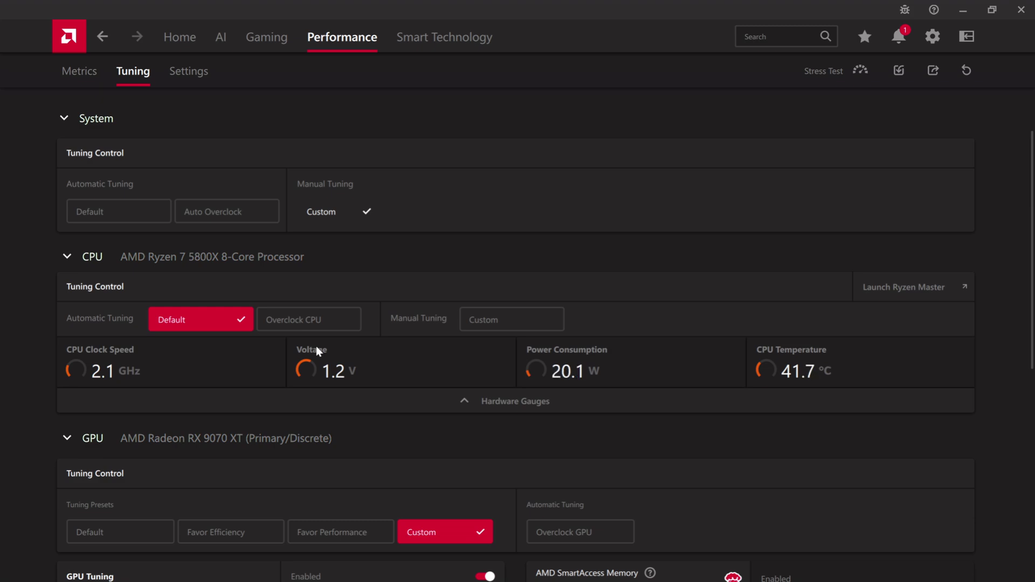
pyautogui.scroll(-3, 312, 359)
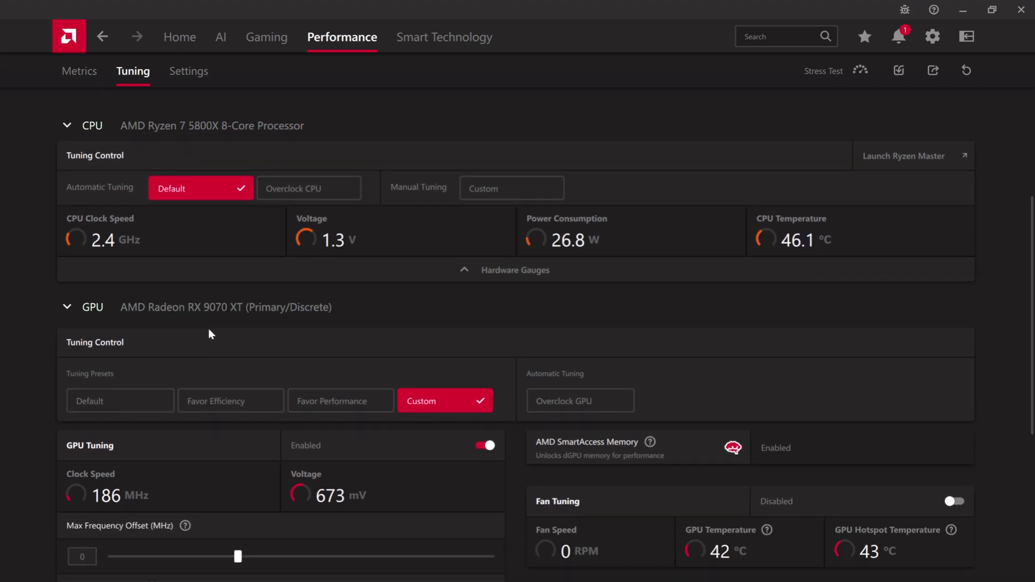
pyautogui.scroll(-3, 215, 327)
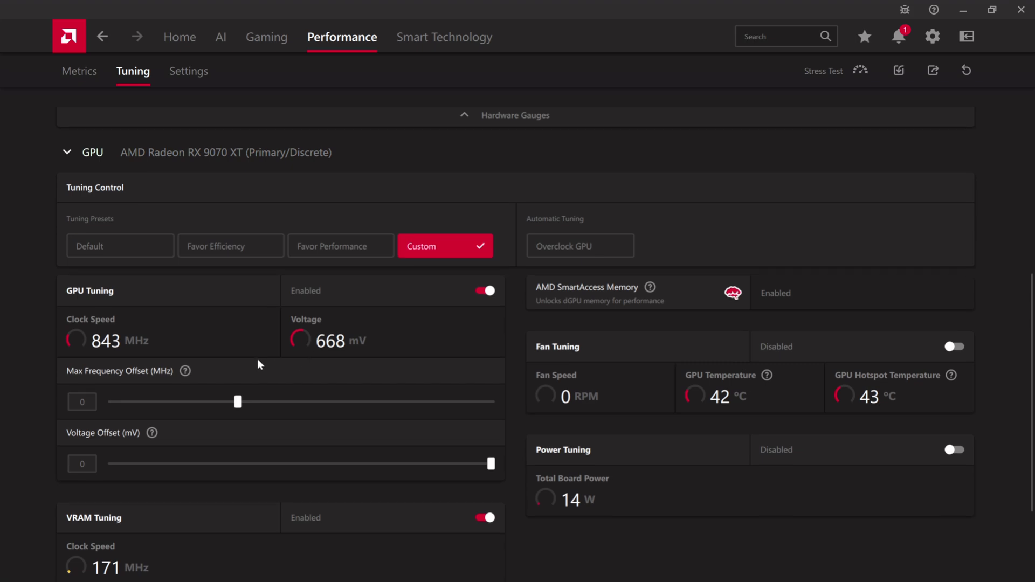
pyautogui.scroll(-3, 257, 359)
pyautogui.scroll(1, 259, 357)
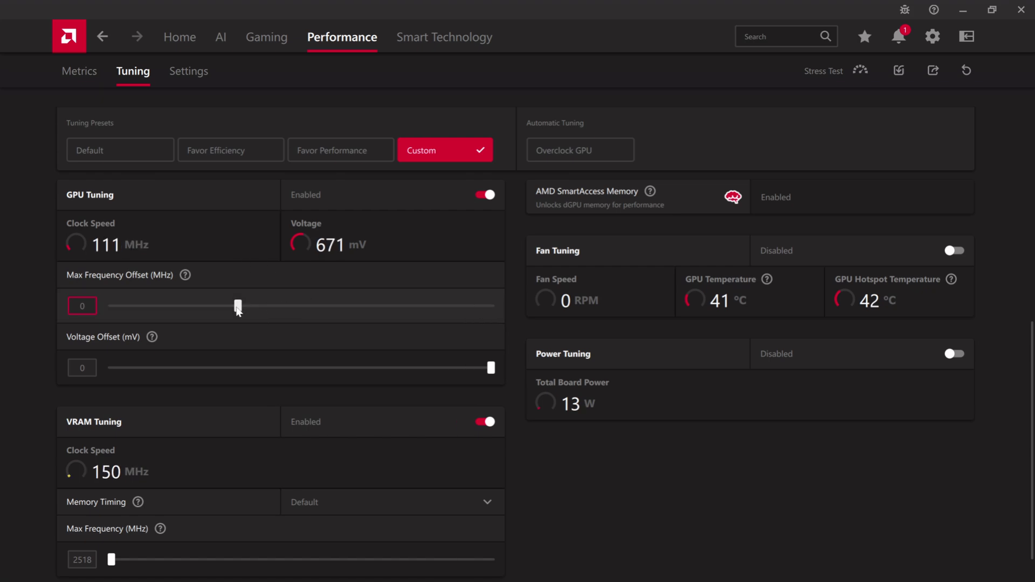
pyautogui.moveTo(238, 311); pyautogui.dragTo(264, 311)
pyautogui.click(85, 306)
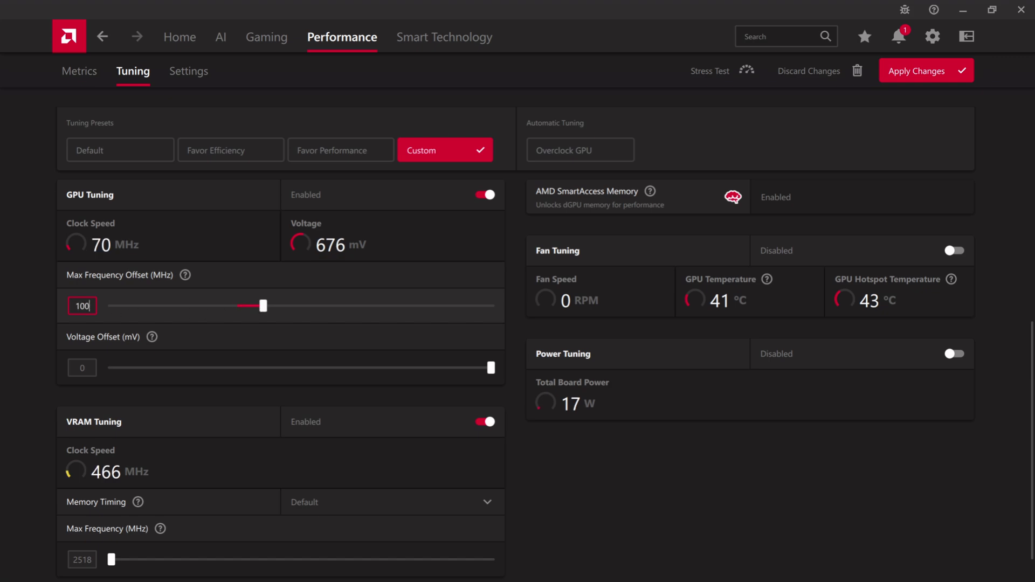
pyautogui.press('BackSpace')
pyautogui.write('3')
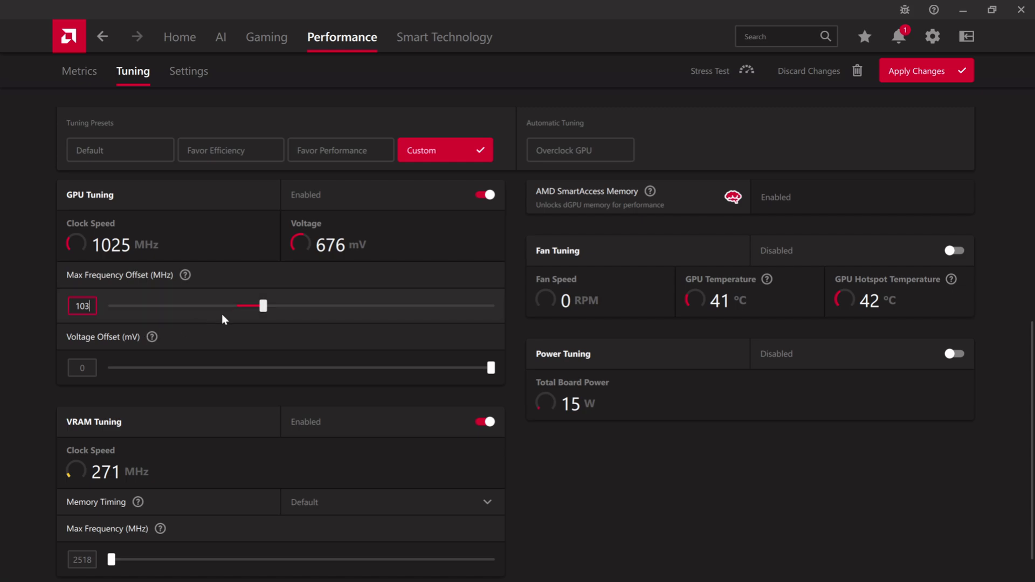
pyautogui.click(124, 328)
# Change VRAM Max Frequency from 2518 to 2718 MHz and apply the pending tuning changes.
pyautogui.scroll(-1, 185, 330)
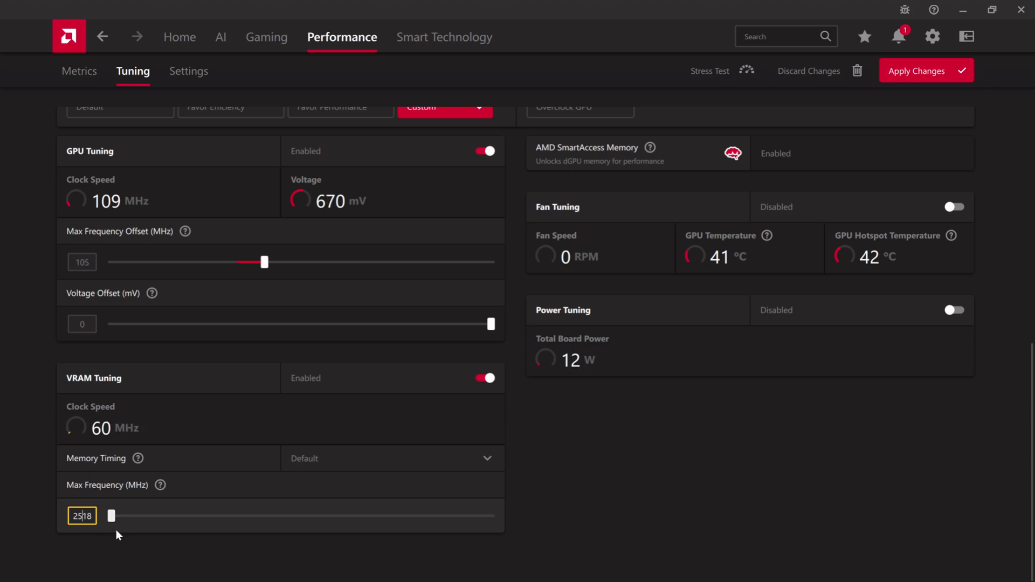
pyautogui.press('BackSpace')
pyautogui.write('7')
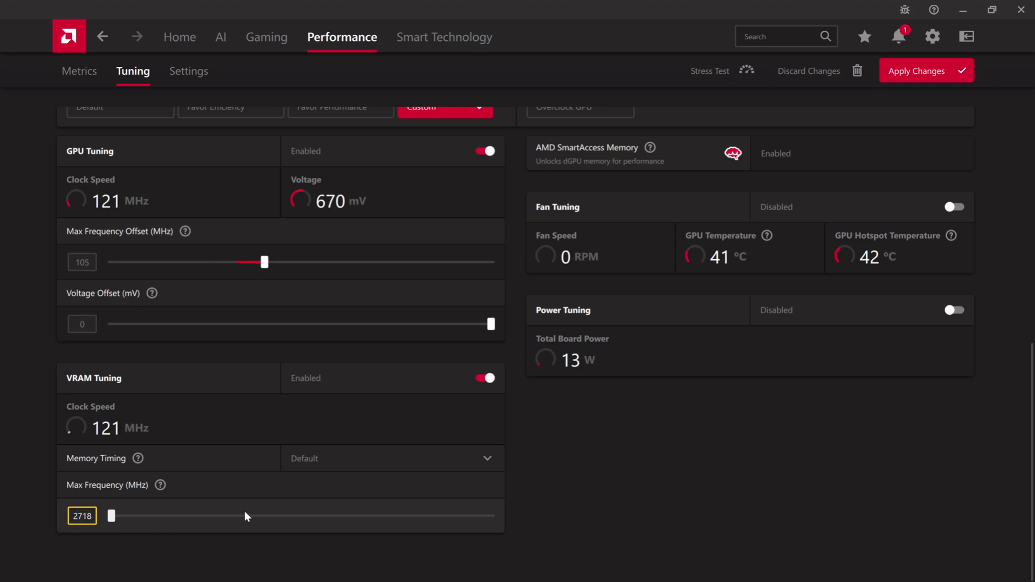
pyautogui.click(557, 506)
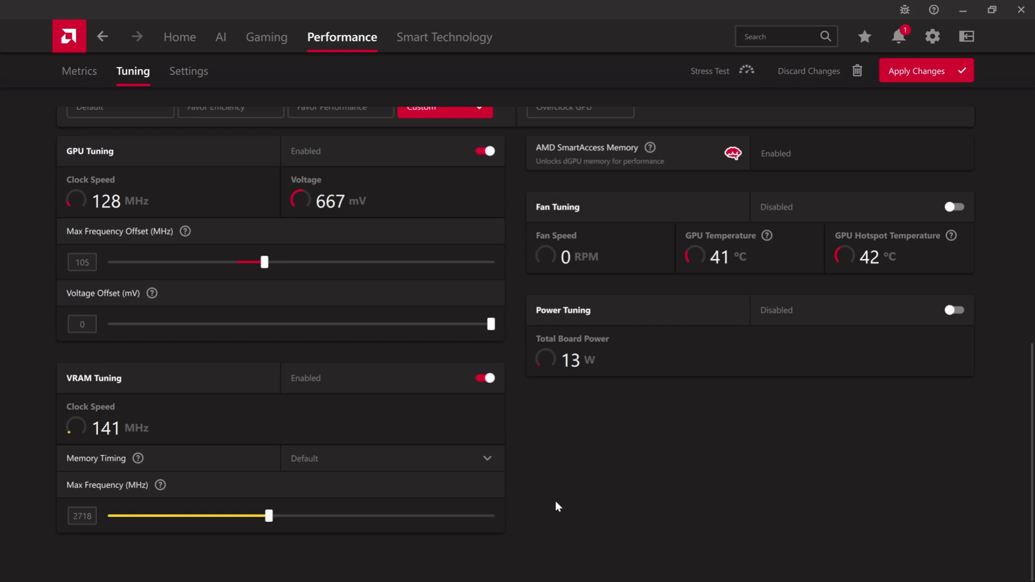
pyautogui.click(945, 71)
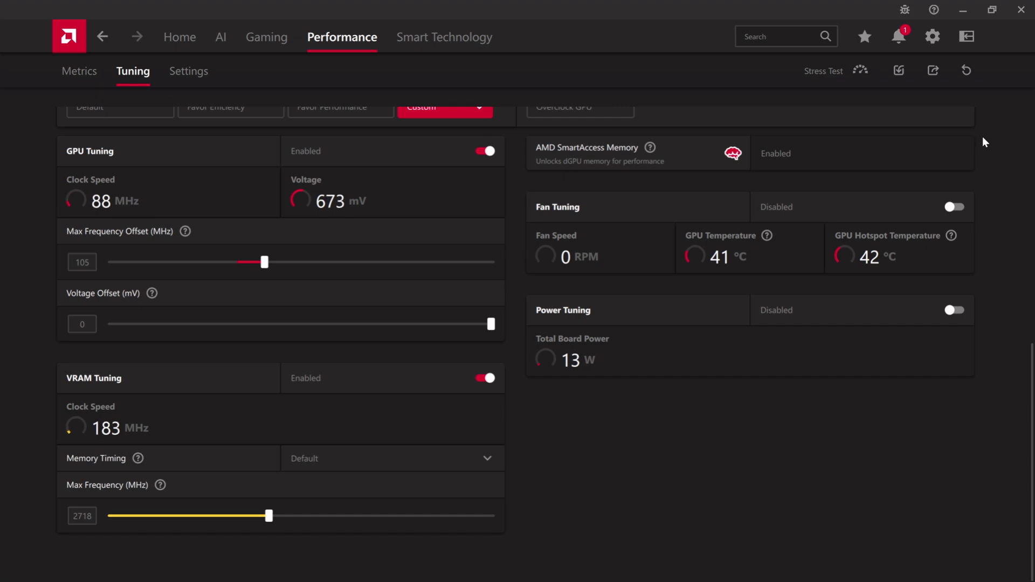
# Select the Custom preset under Tuning Control on the Performance > Tuning page.
pyautogui.scroll(1, 605, 381)
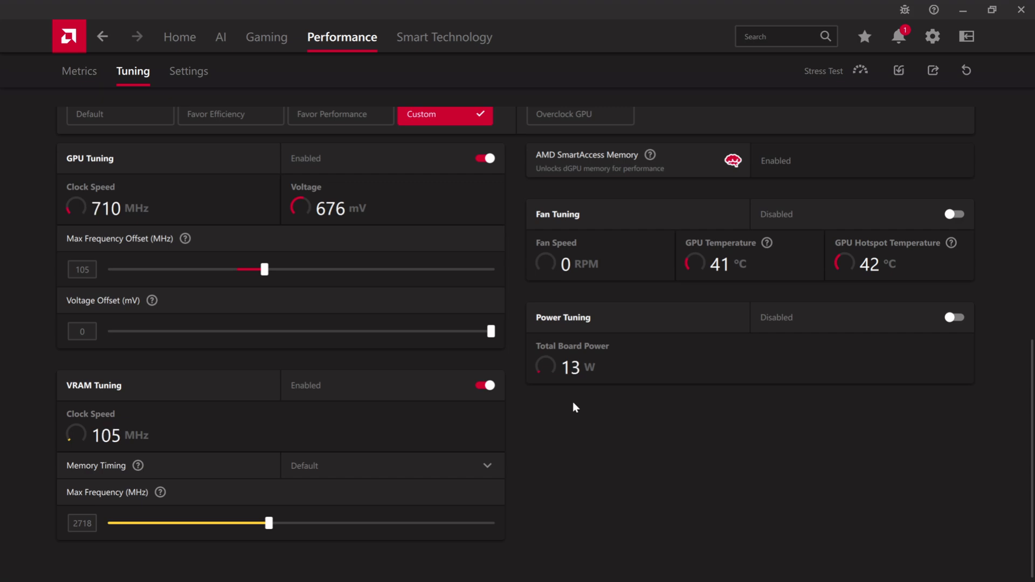
pyautogui.scroll(1, 379, 303)
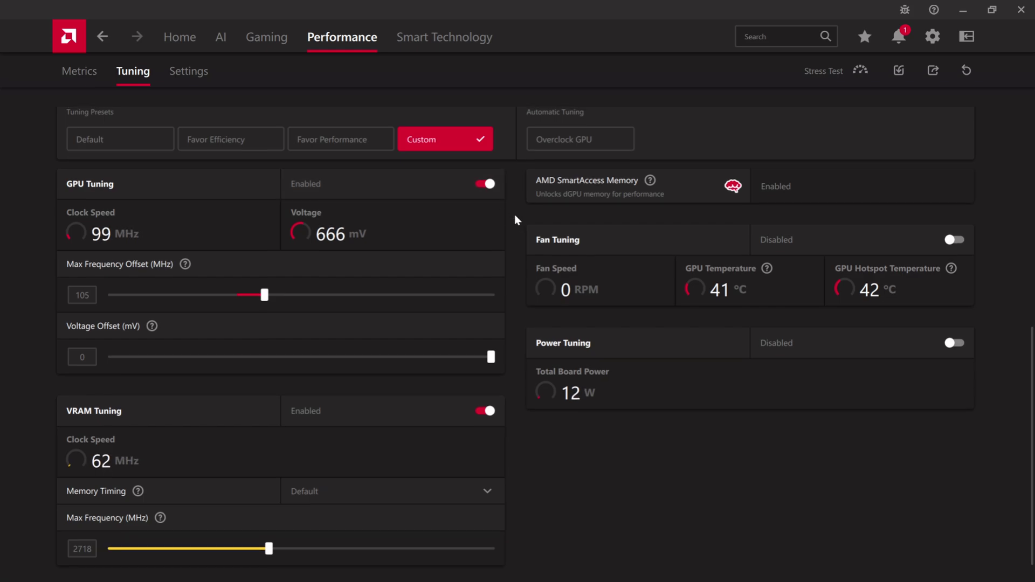
pyautogui.scroll(5, 514, 215)
pyautogui.scroll(1, 516, 221)
pyautogui.scroll(-4, 517, 221)
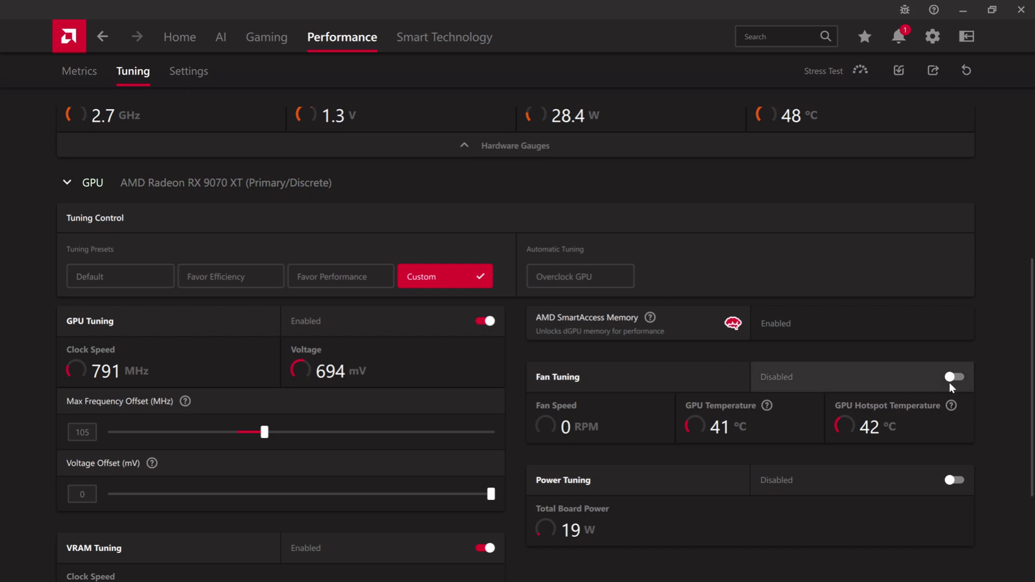
pyautogui.scroll(-3, 938, 384)
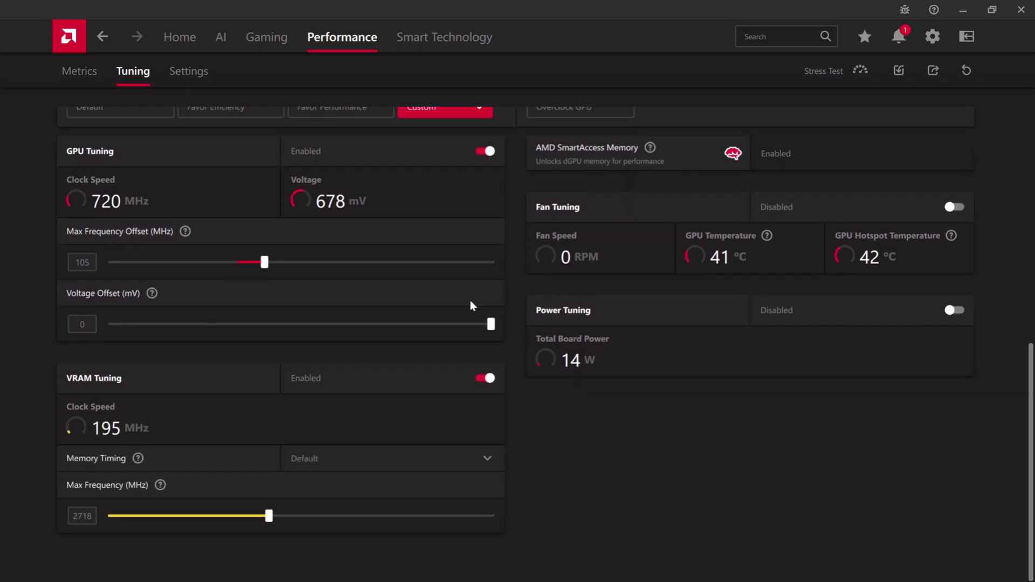
pyautogui.scroll(5, 308, 300)
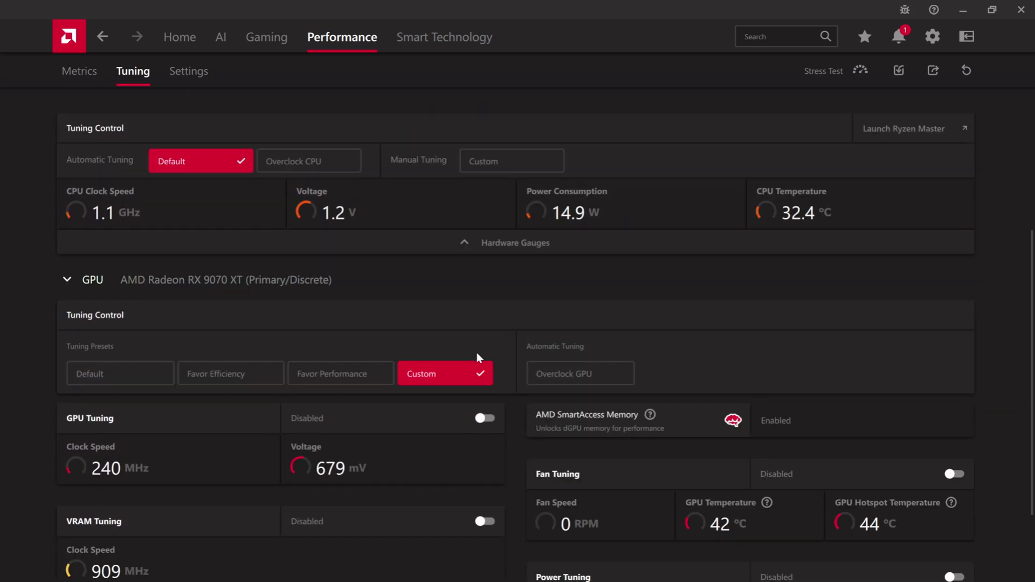
pyautogui.scroll(-2, 453, 377)
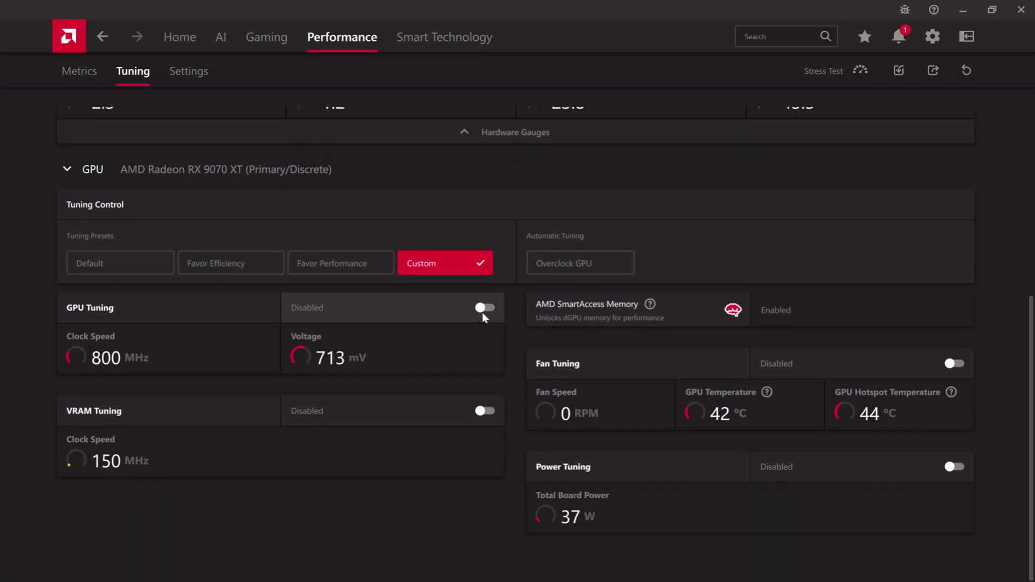
pyautogui.click(484, 308)
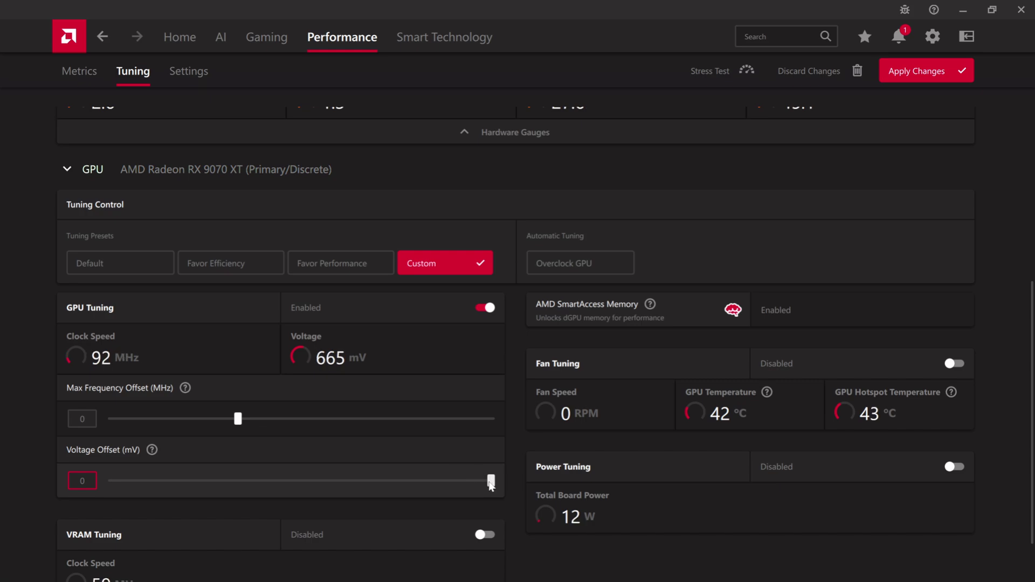
# Undervolt the GPU with a -15 mV Voltage Offset and enable Fan Tuning.
pyautogui.moveTo(491, 484); pyautogui.dragTo(467, 489)
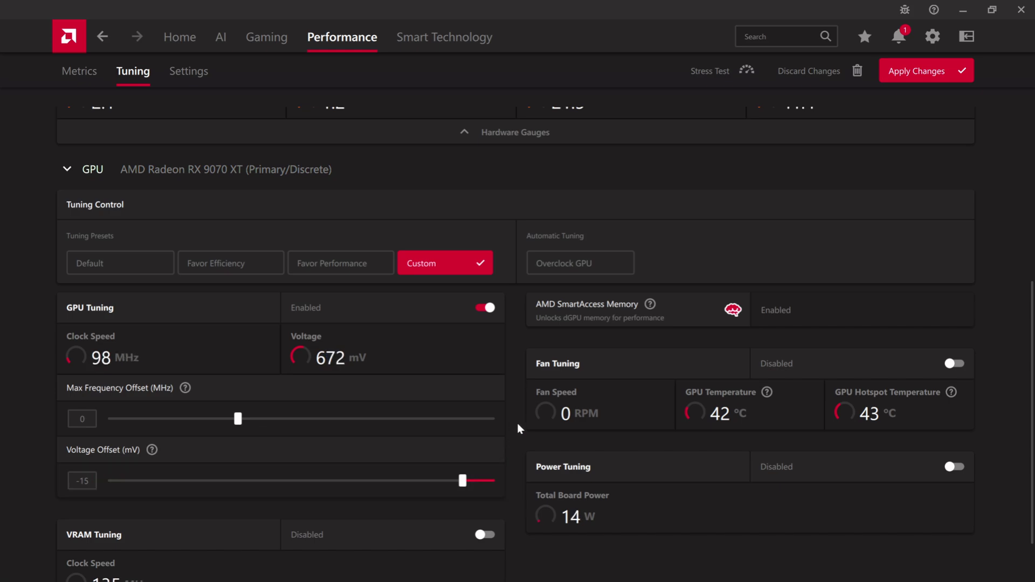
pyautogui.click(949, 364)
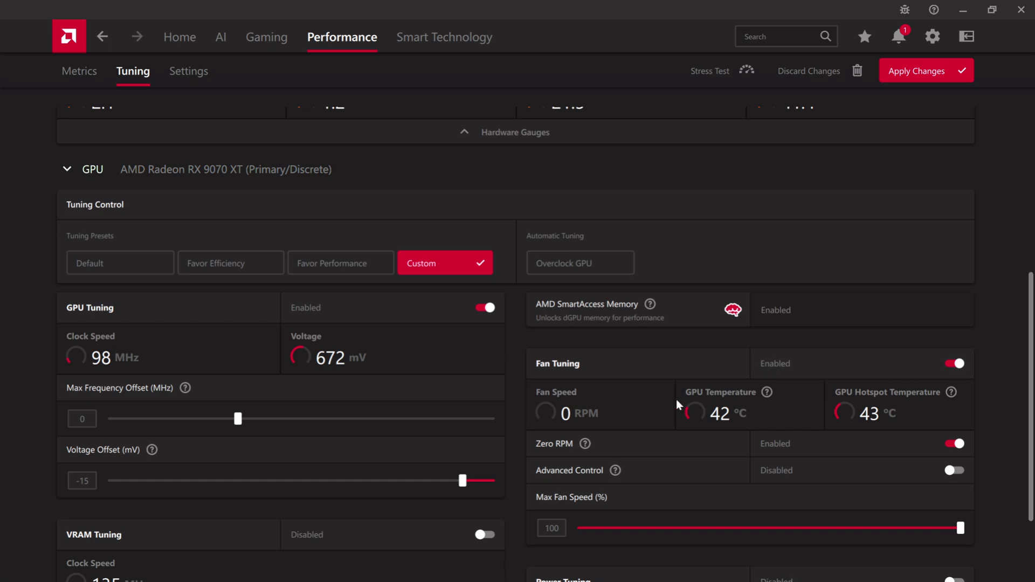
# Enable fan Advanced Control and turn Zero RPM off.
pyautogui.click(951, 471)
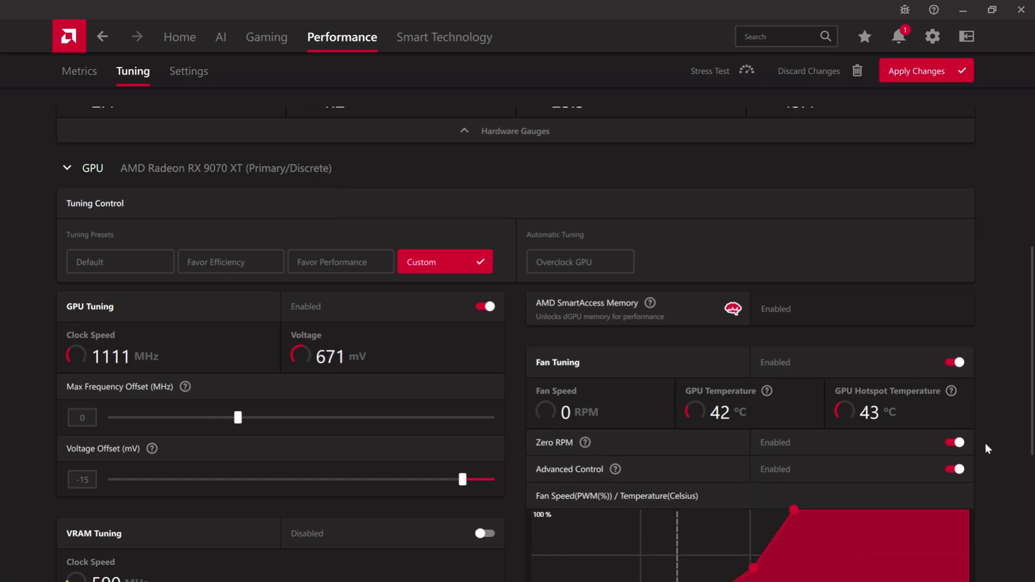
pyautogui.scroll(-1, 988, 448)
pyautogui.click(962, 404)
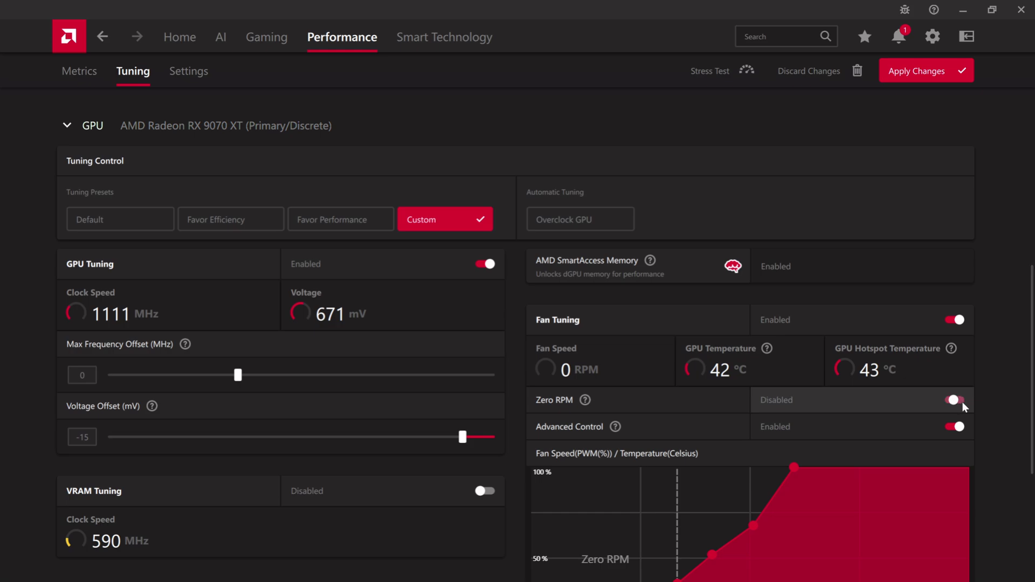
# Raise the lowest fan curve point and lift the 62°C point to near 90%.
pyautogui.scroll(-1, 989, 416)
pyautogui.scroll(-1, 992, 464)
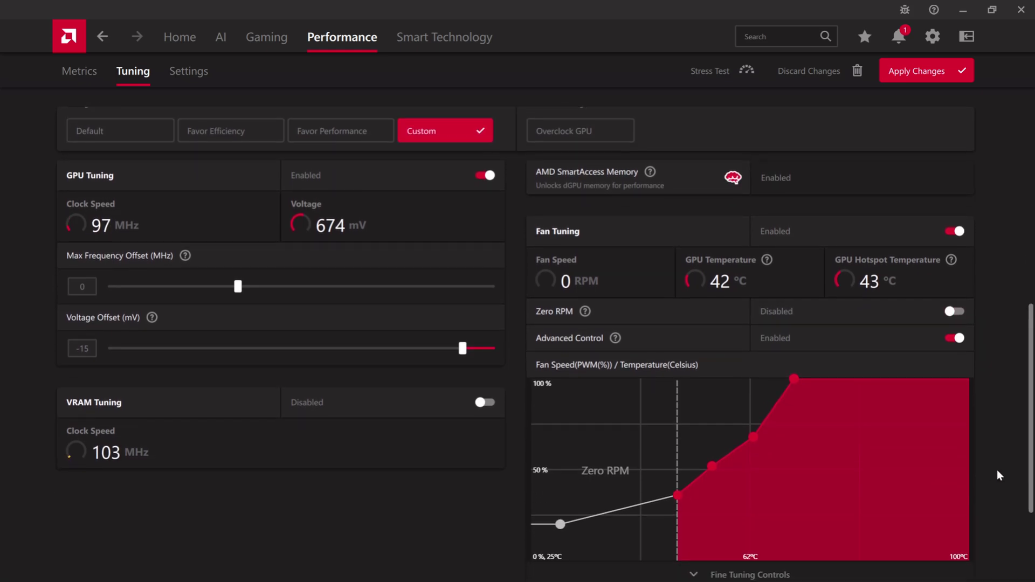
pyautogui.scroll(-1, 998, 475)
pyautogui.moveTo(561, 482); pyautogui.dragTo(562, 467)
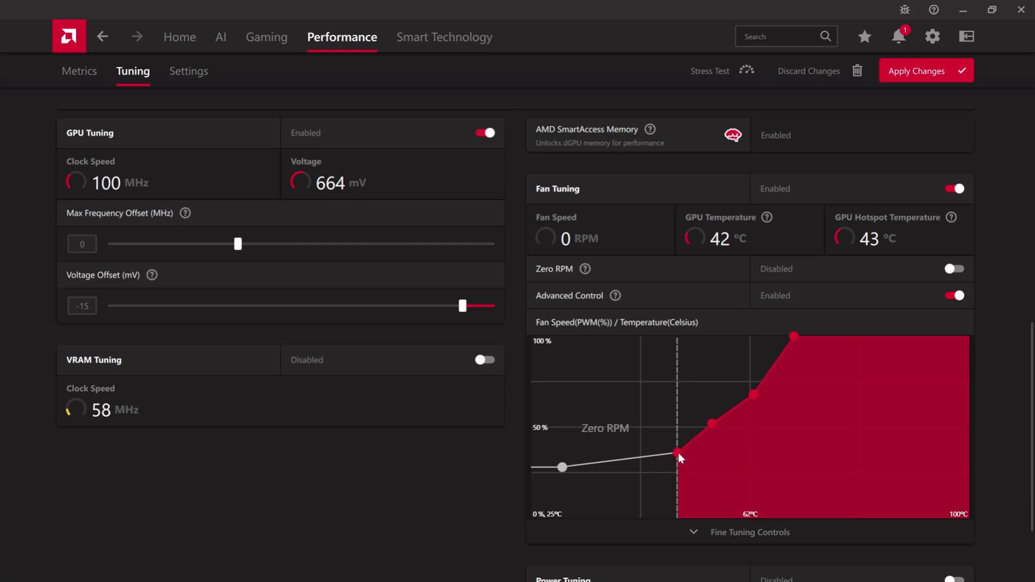
pyautogui.moveTo(562, 467); pyautogui.dragTo(560, 454)
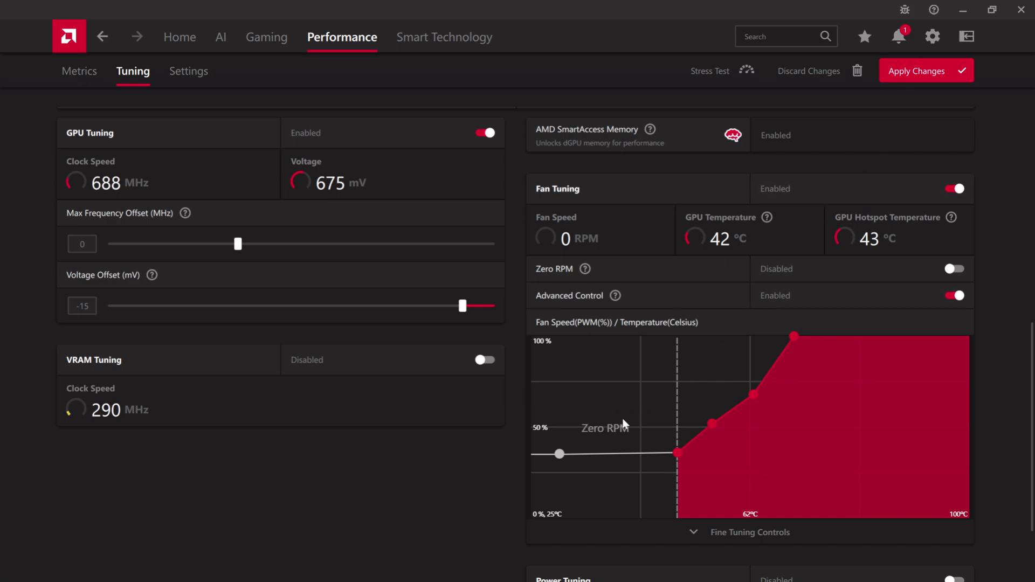
pyautogui.moveTo(753, 396); pyautogui.dragTo(749, 357)
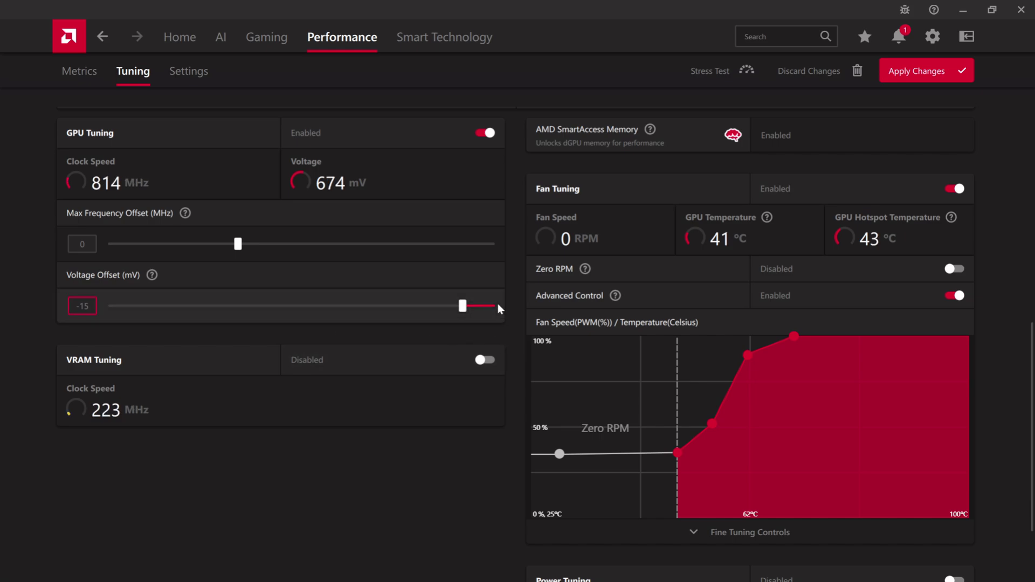
# Enable VRAM Tuning and set the memory Max Frequency to 2718 MHz.
pyautogui.click(488, 361)
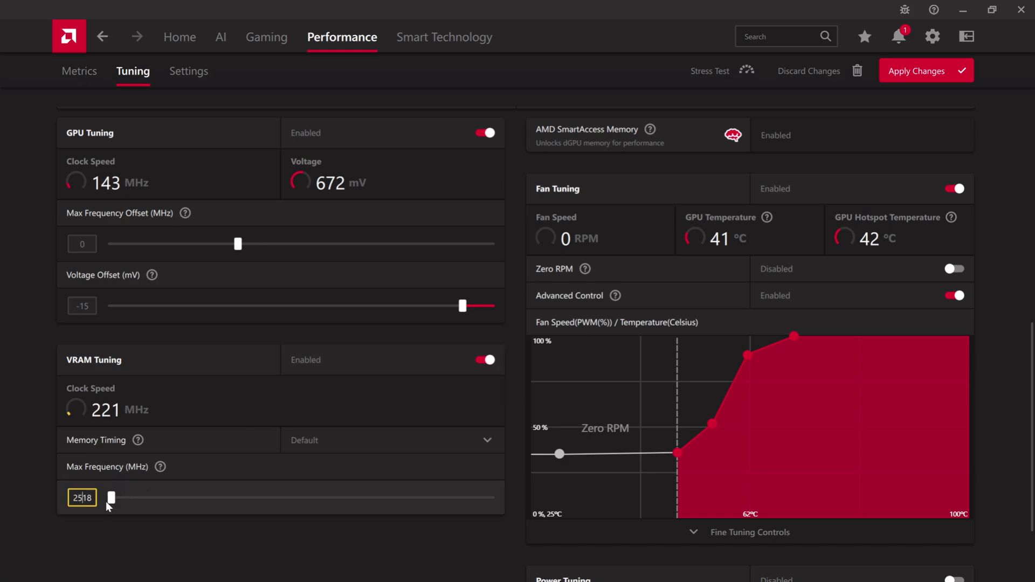
pyautogui.press('BackSpace')
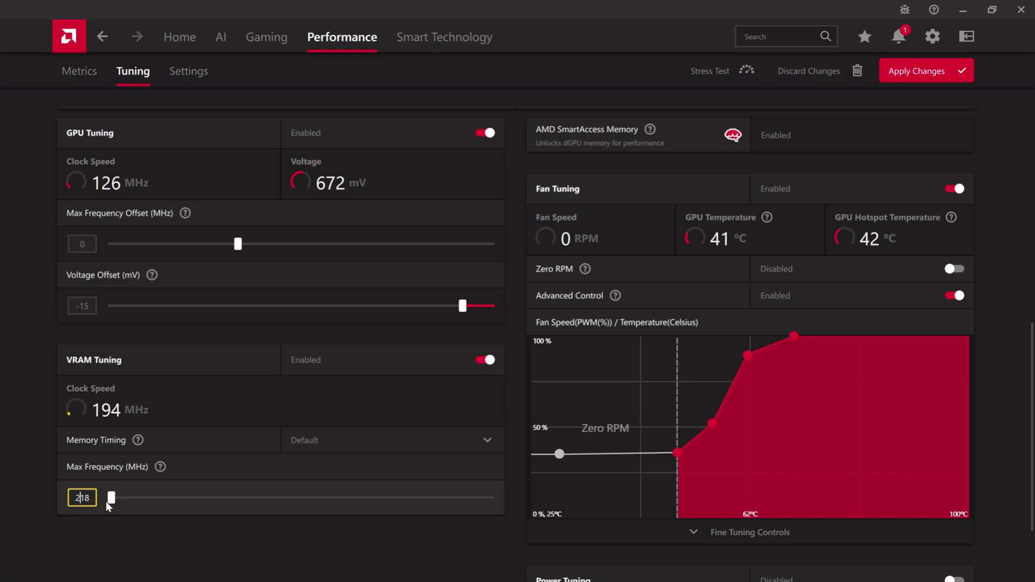
pyautogui.write('7')
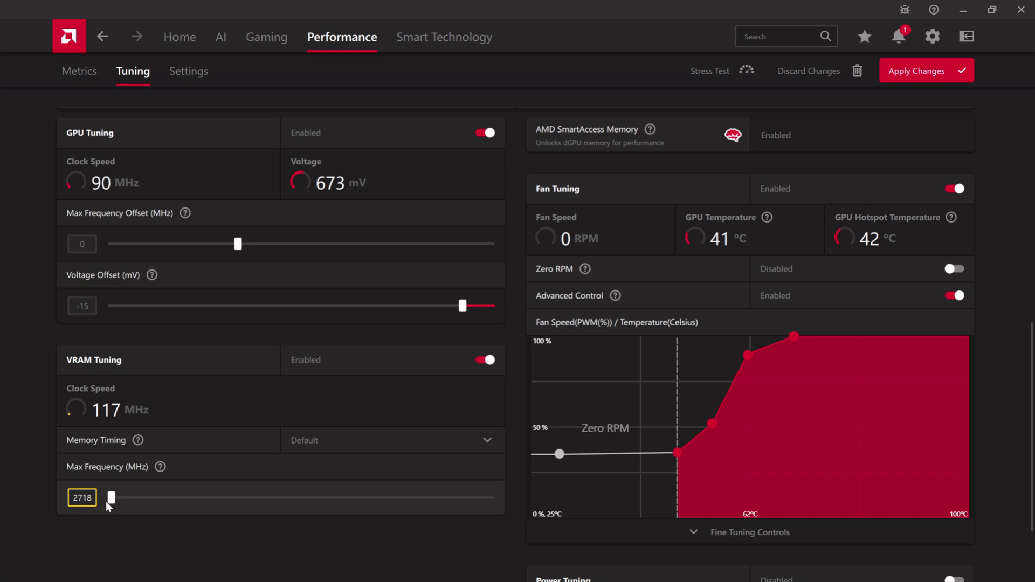
pyautogui.click(112, 521)
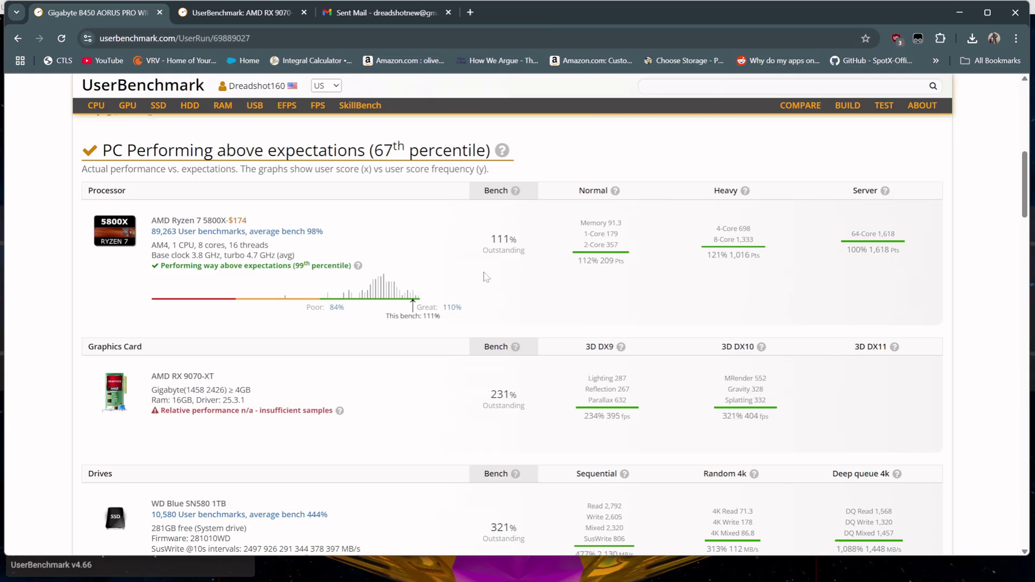
# Scroll the UserBenchmark results to the RX 9070 XT graphics card score of 231%.
pyautogui.scroll(-1, 487, 329)
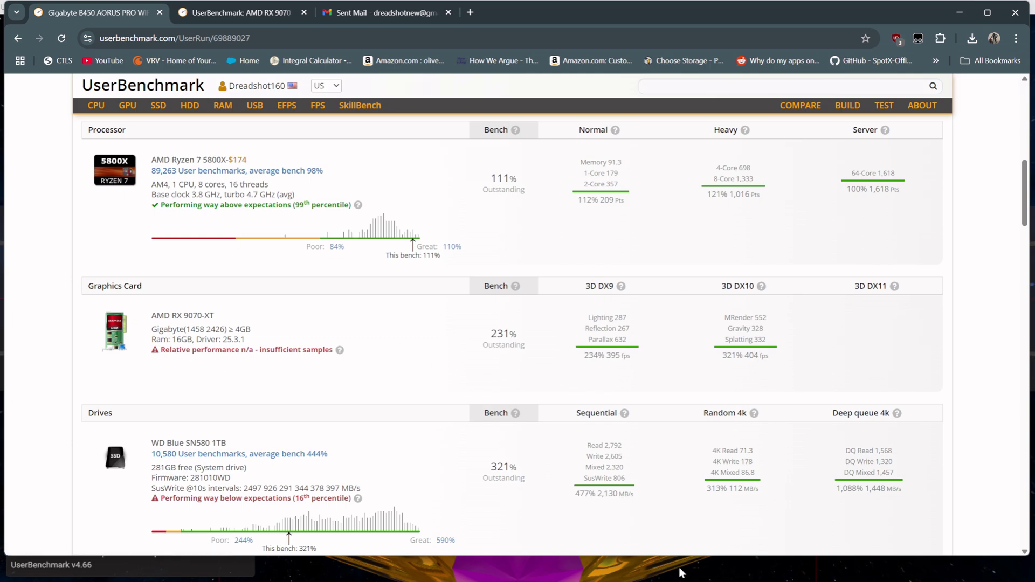
# Open 20250306_155444.jpg in Microsoft Photos from its taskbar window preview.
pyautogui.moveTo(724, 573)
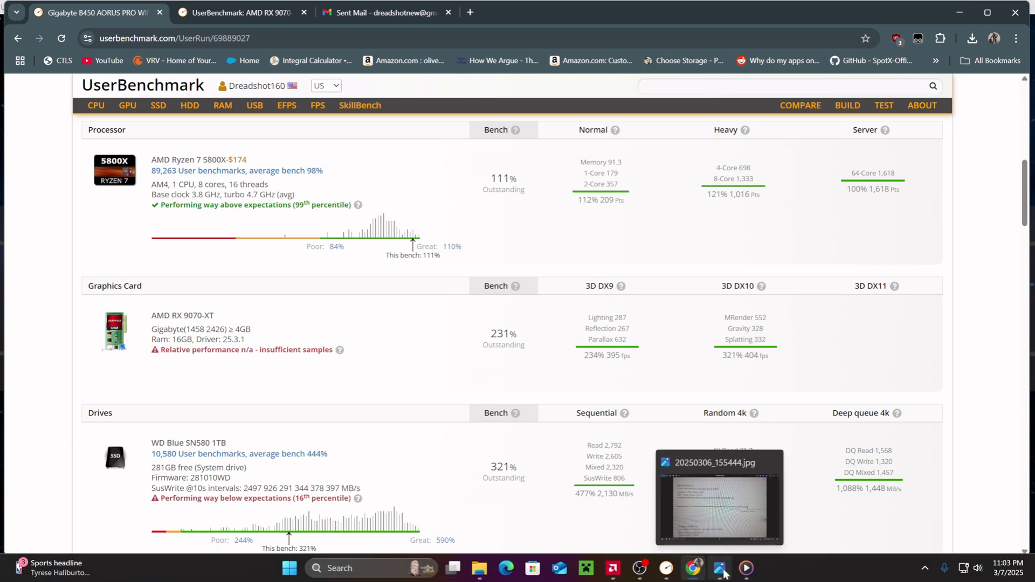
pyautogui.click(697, 495)
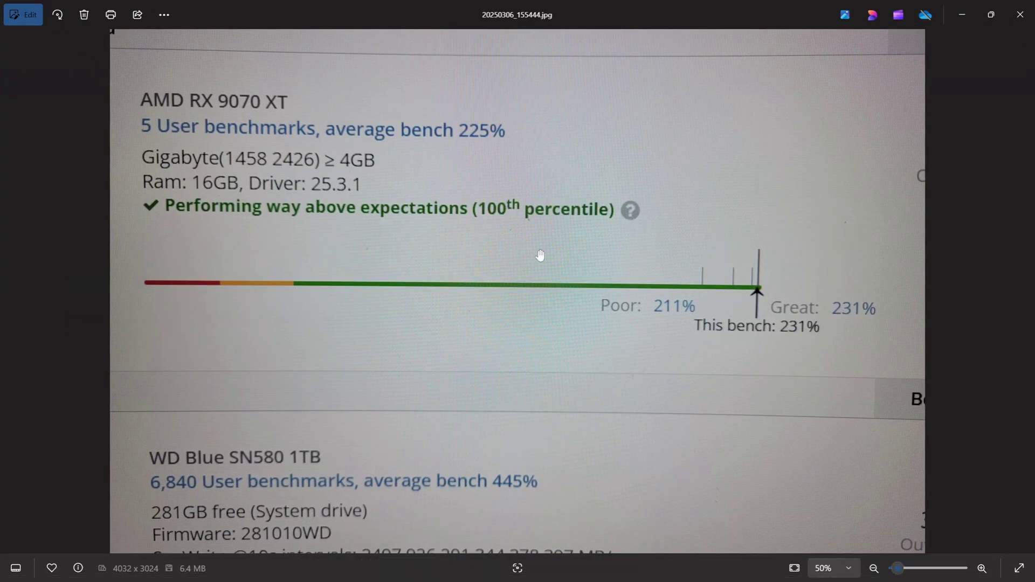